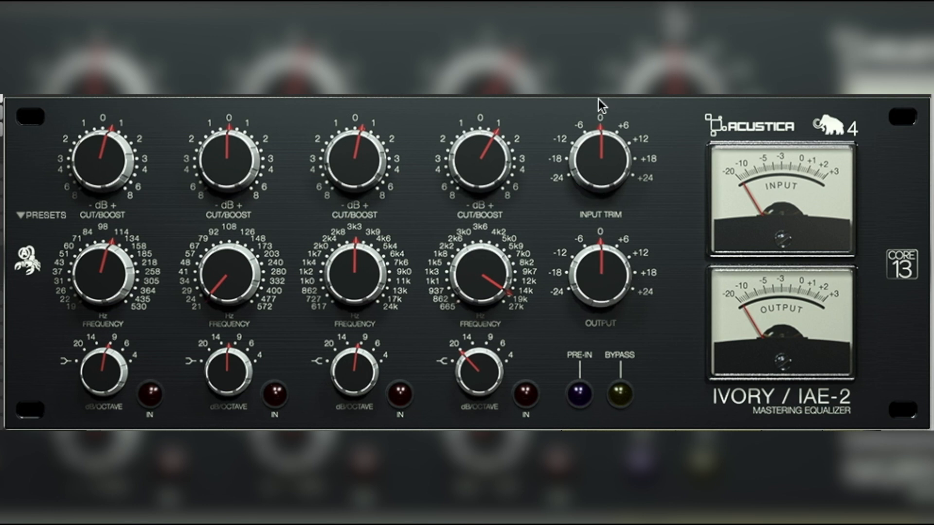
pyautogui.click(616, 396)
pyautogui.click(617, 396)
pyautogui.click(588, 394)
pyautogui.click(612, 397)
pyautogui.click(585, 395)
pyautogui.click(621, 397)
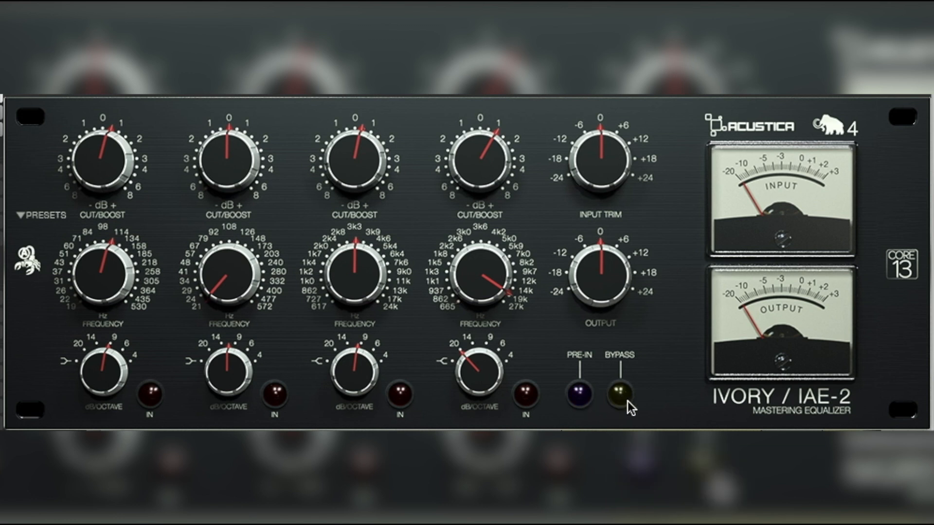
pyautogui.click(620, 397)
pyautogui.click(620, 396)
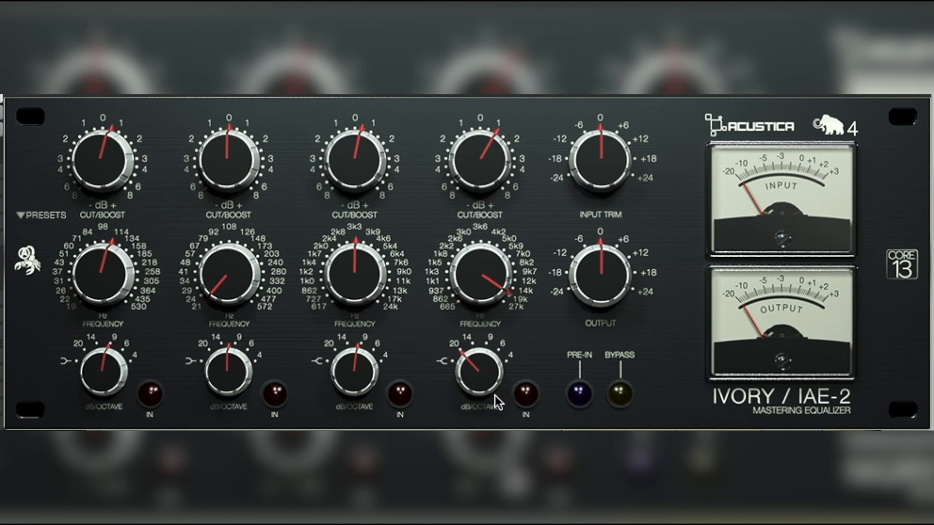
# - Try switching the third and fourth EQ bands in and out
pyautogui.click(527, 395)
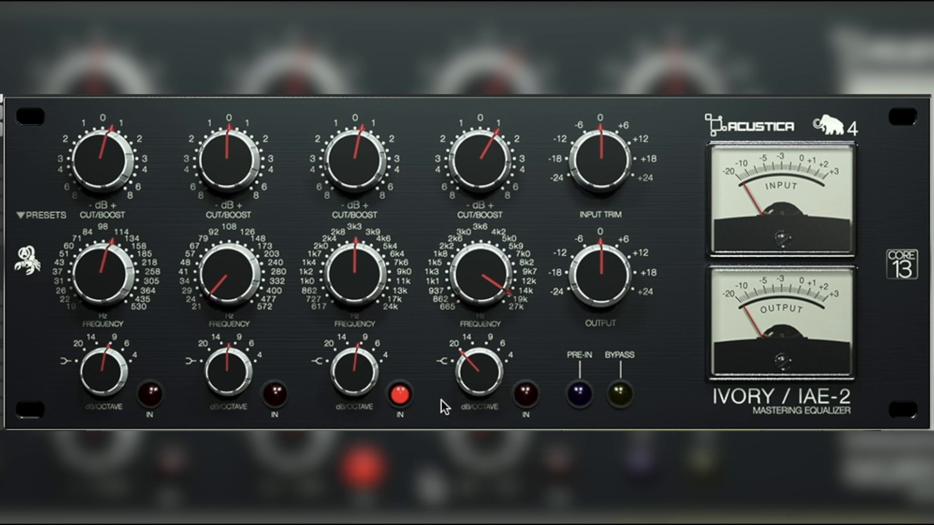
pyautogui.click(400, 396)
pyautogui.click(526, 395)
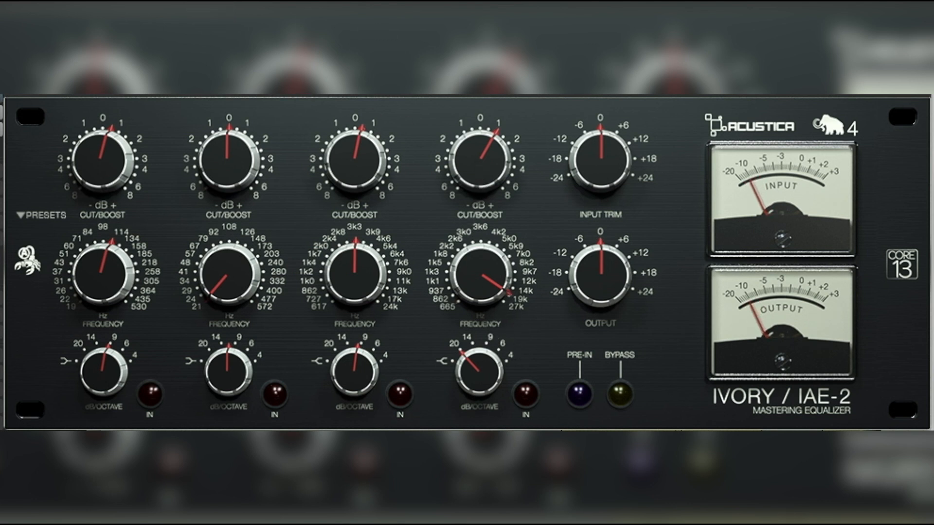
# - Switch in the third and fourth bands and set the fourth band's dB/octave control to the shelf position
pyautogui.click(400, 395)
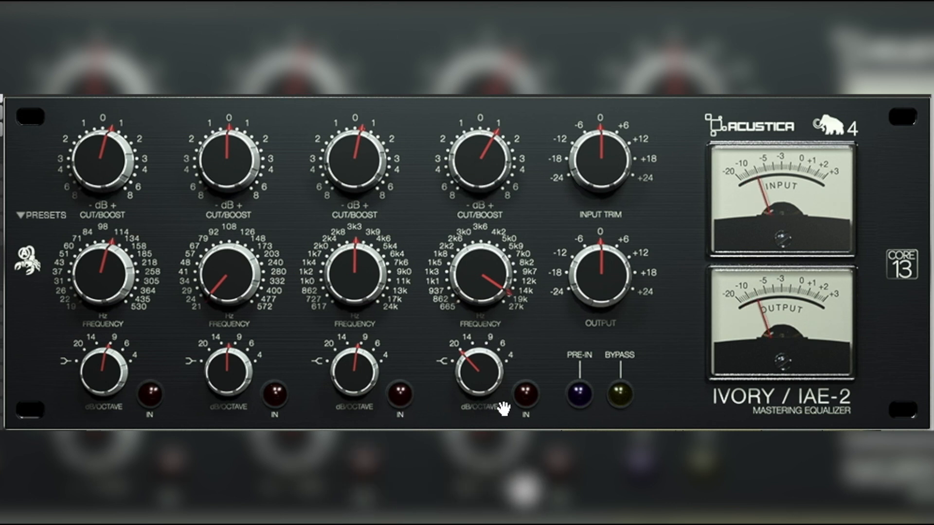
pyautogui.click(525, 395)
pyautogui.moveTo(475, 375); pyautogui.dragTo(443, 398)
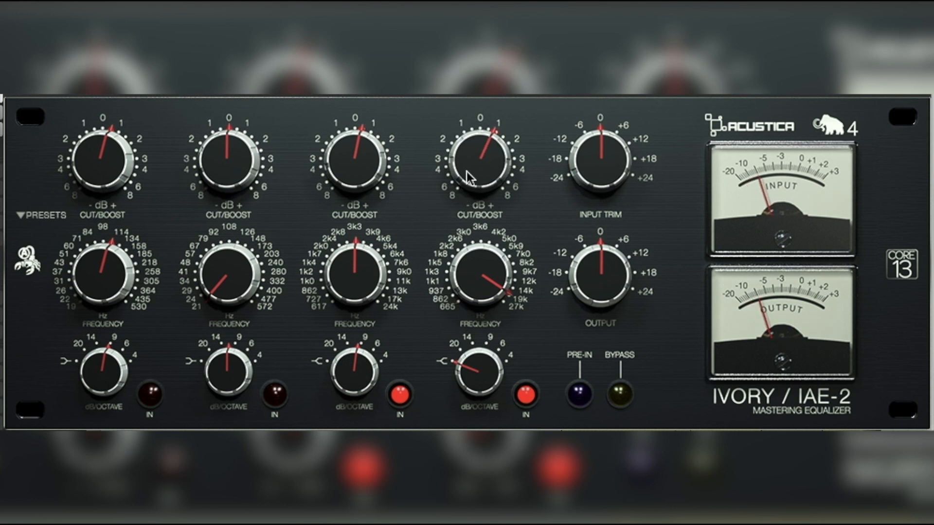
# - Sweep the fourth band's frequency up to about 27k and back down to about 12k
pyautogui.moveTo(474, 258); pyautogui.dragTo(464, 222)
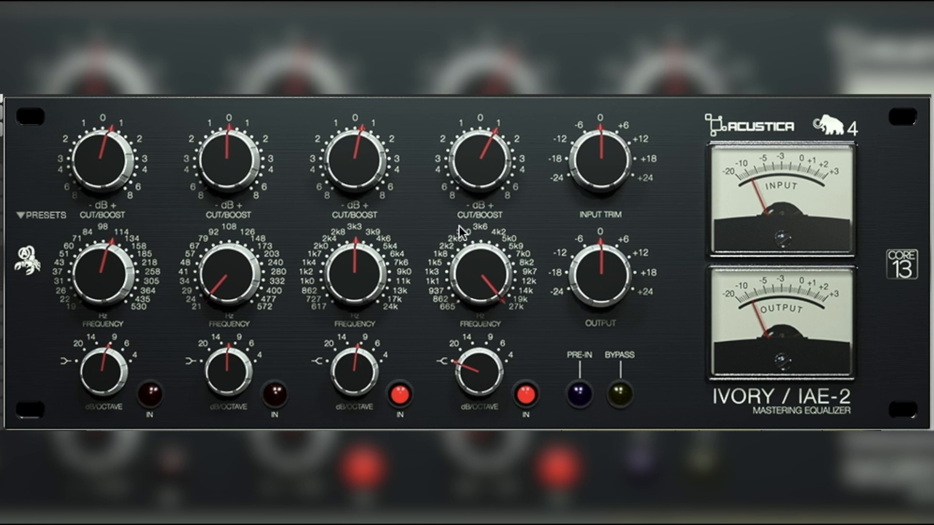
pyautogui.moveTo(461, 263); pyautogui.dragTo(461, 277)
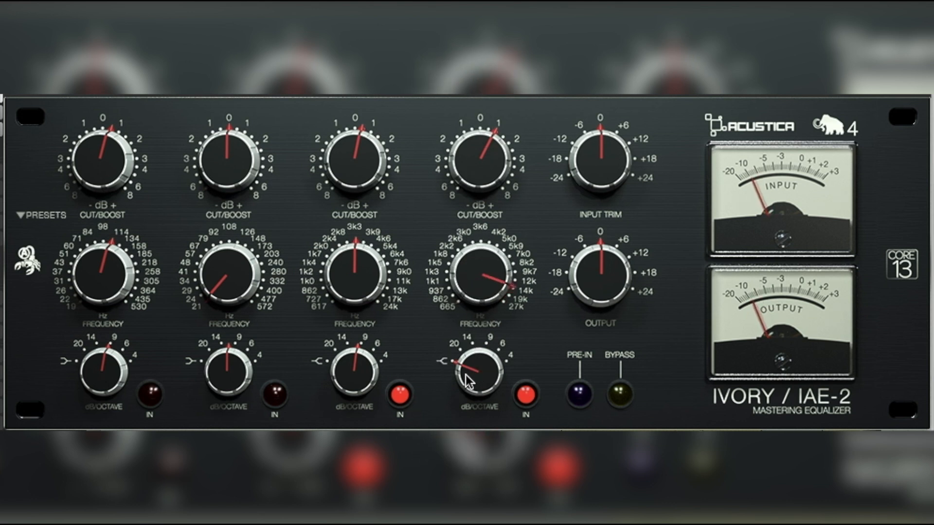
pyautogui.scroll(-2, 471, 263)
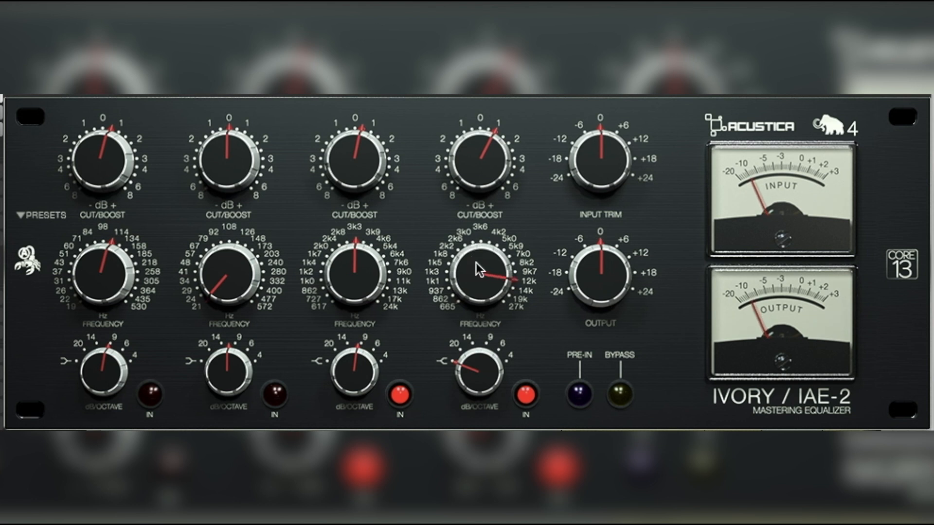
# - Switch out the third band and compare the sound with the fourth band alone in and out
pyautogui.click(408, 397)
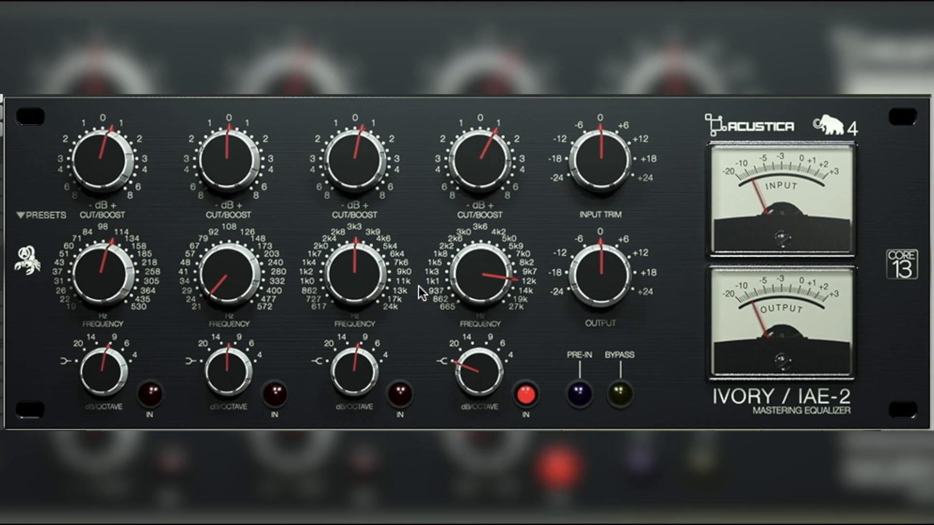
pyautogui.click(525, 395)
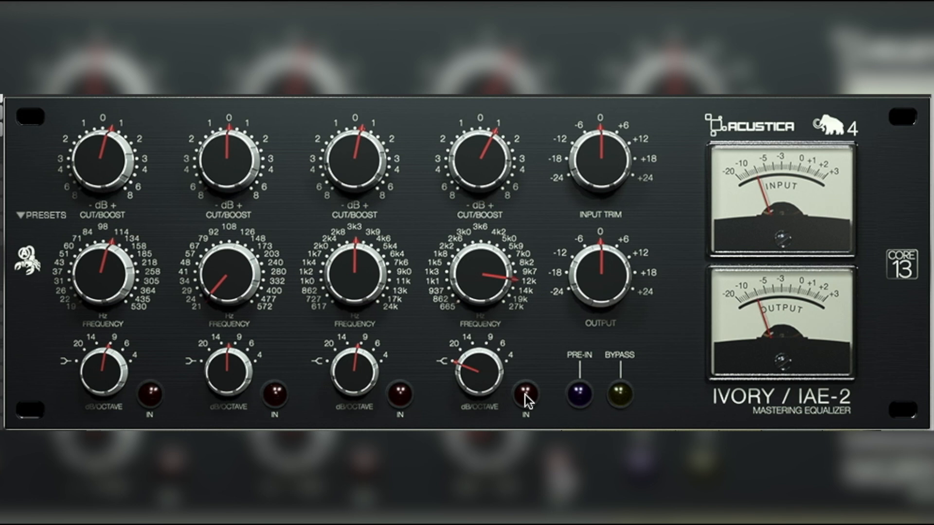
pyautogui.click(524, 395)
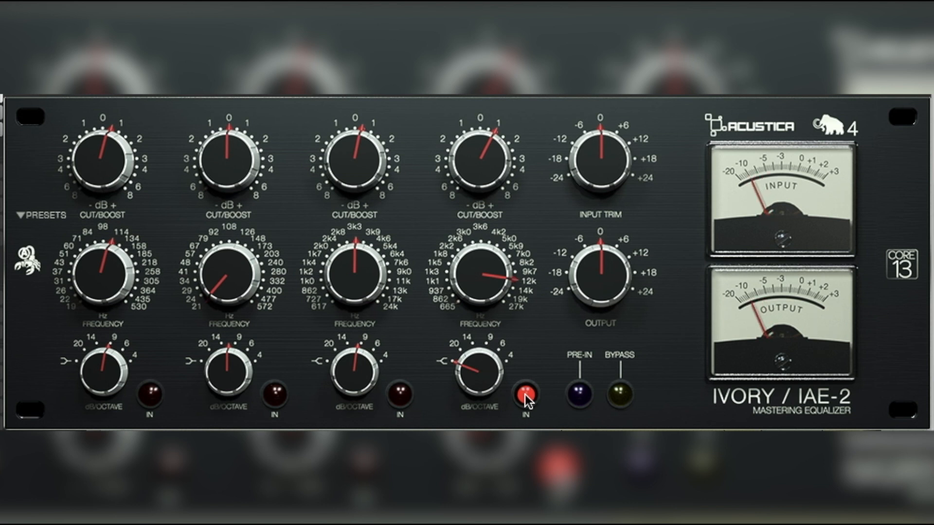
pyautogui.click(524, 395)
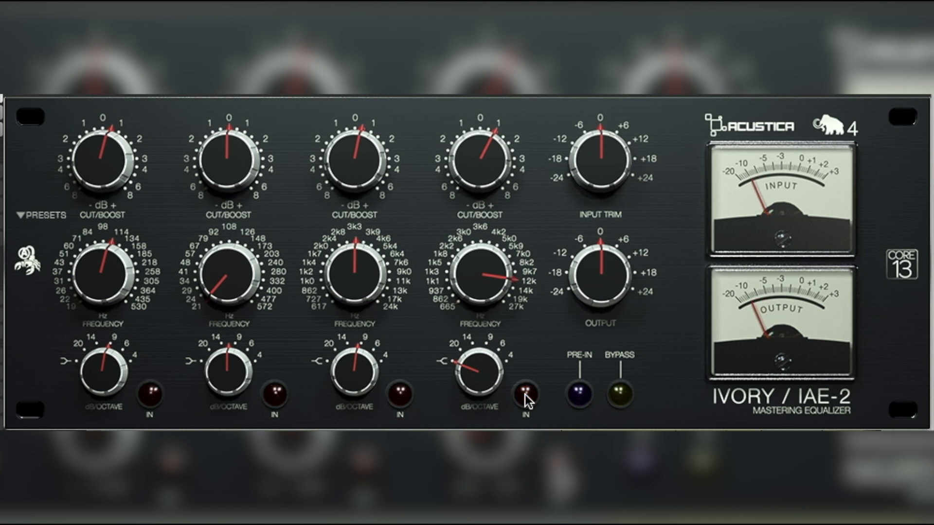
pyautogui.click(525, 394)
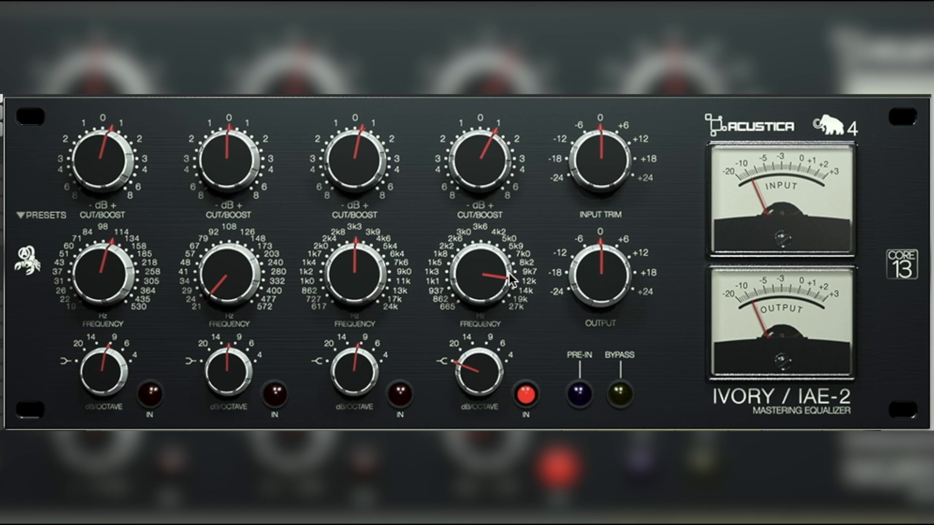
# - Raise the fourth band's boost to about +2 dB and compare the sound with that band out and in
pyautogui.moveTo(479, 160); pyautogui.dragTo(478, 140)
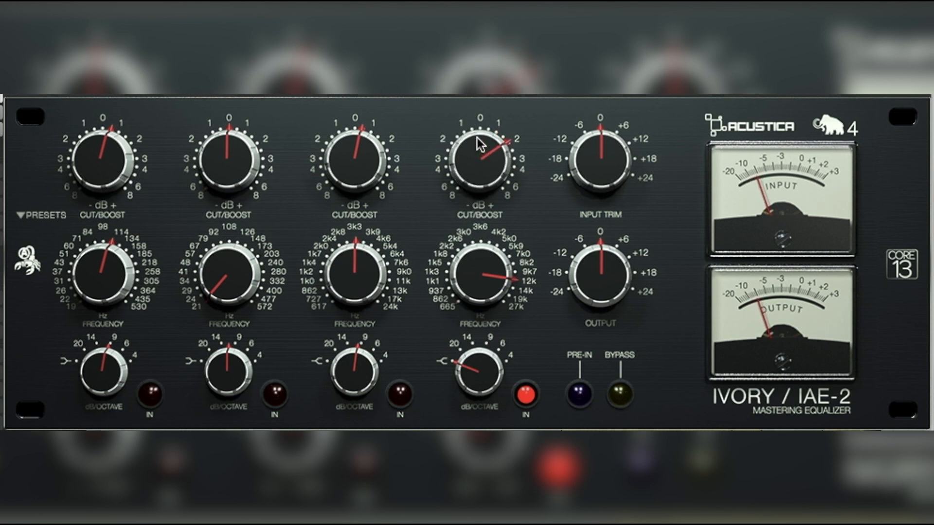
pyautogui.click(526, 393)
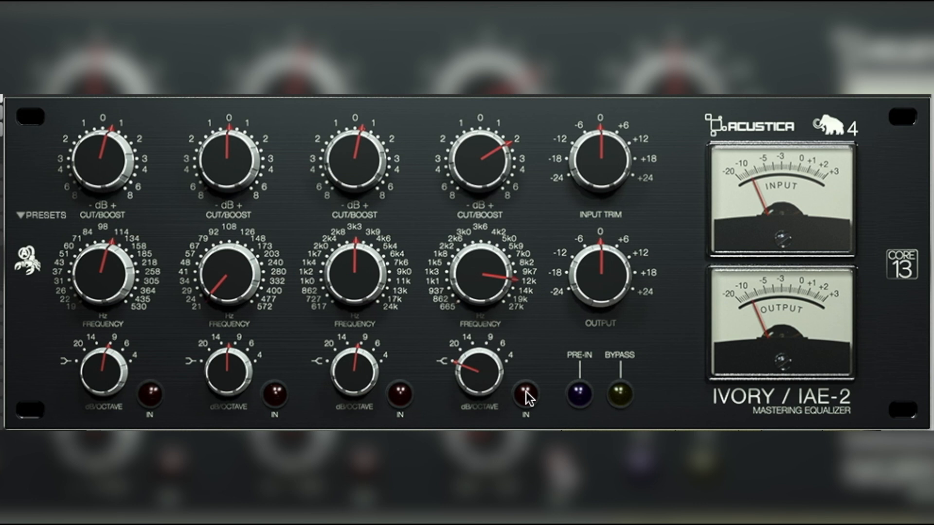
pyautogui.click(526, 392)
# - Switch in the third band with a boost of about +1 dB, and set the fourth band to about 27k and +1 dB
pyautogui.click(400, 394)
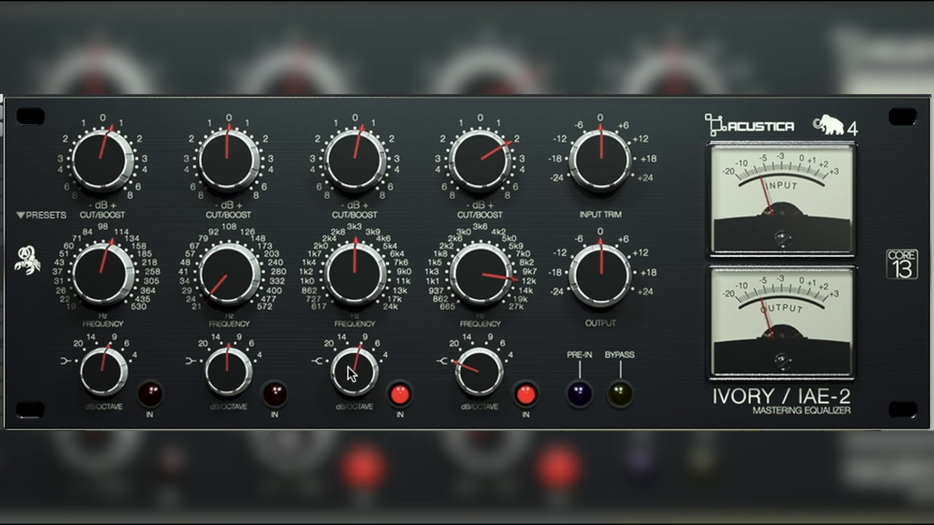
pyautogui.moveTo(347, 177); pyautogui.dragTo(347, 162)
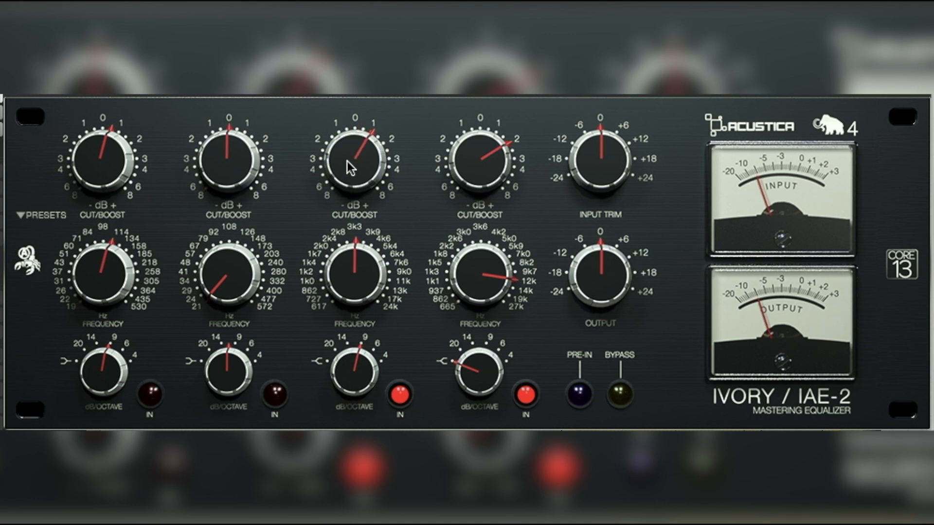
pyautogui.moveTo(475, 276); pyautogui.dragTo(471, 229)
pyautogui.moveTo(478, 174)
pyautogui.mouseDown()
pyautogui.moveTo(466, 166)
pyautogui.moveTo(465, 176)
pyautogui.mouseUp()
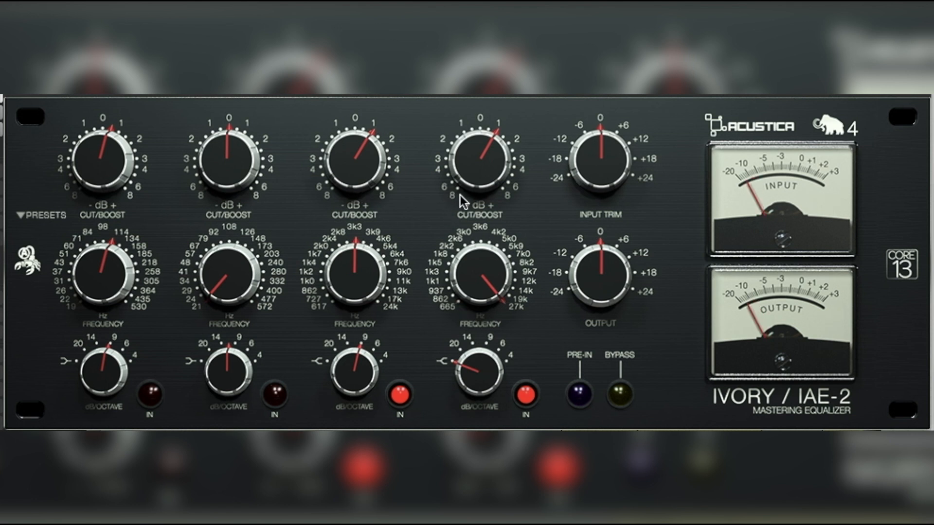
# - Compare the sound with the fourth band out and in, and with the whole plug-in bypassed and active
pyautogui.click(525, 395)
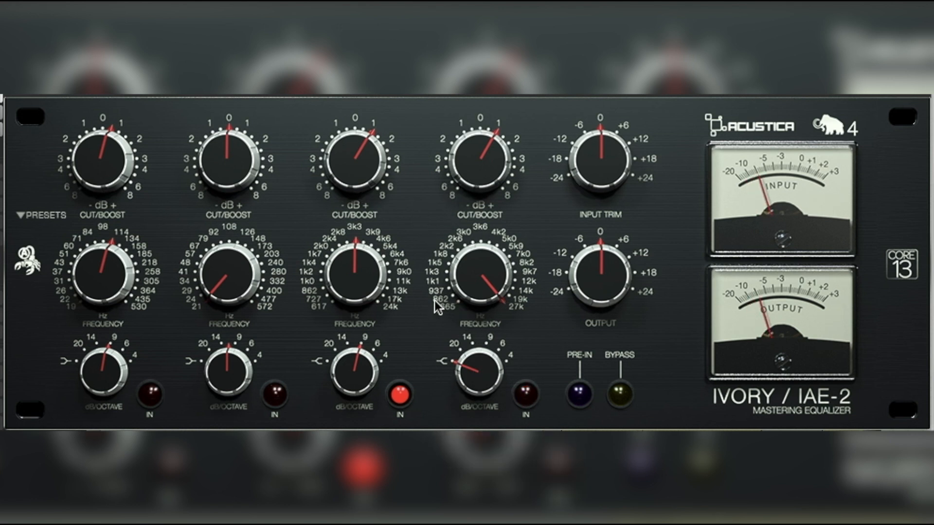
pyautogui.click(526, 395)
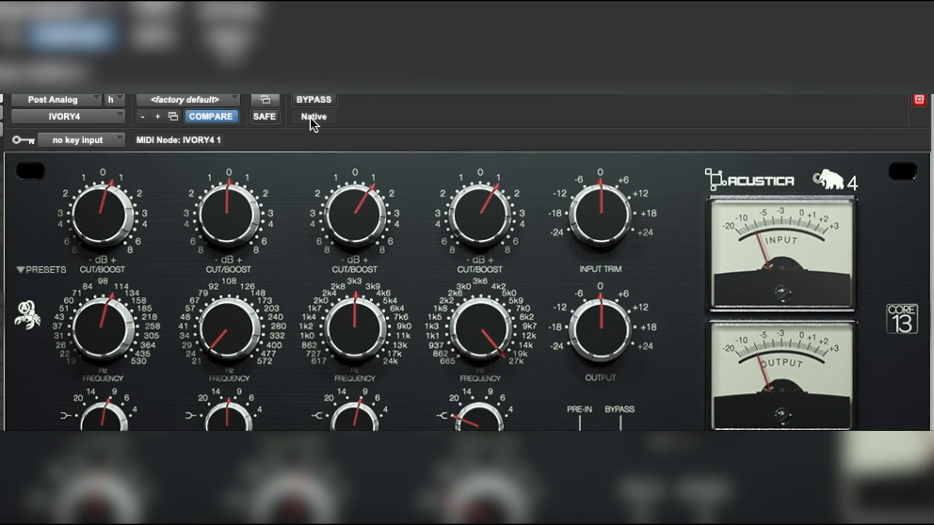
pyautogui.click(313, 100)
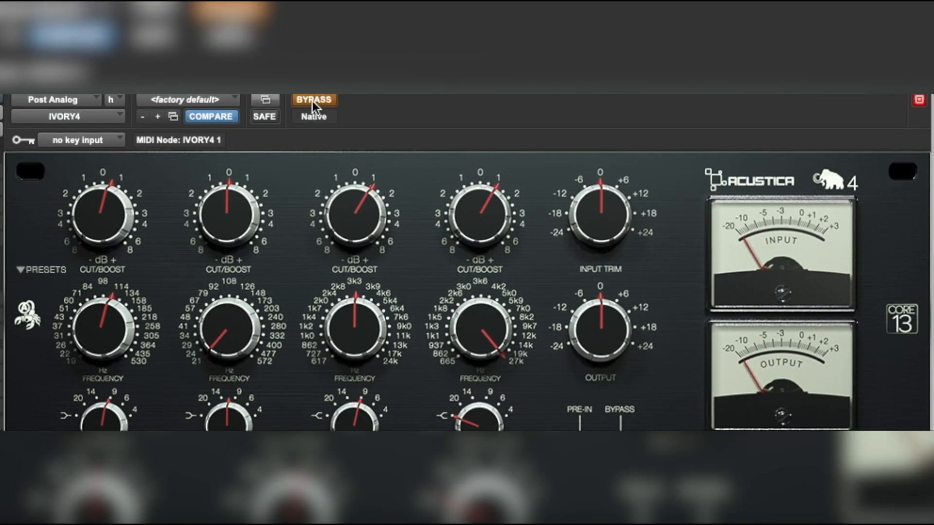
pyautogui.click(313, 100)
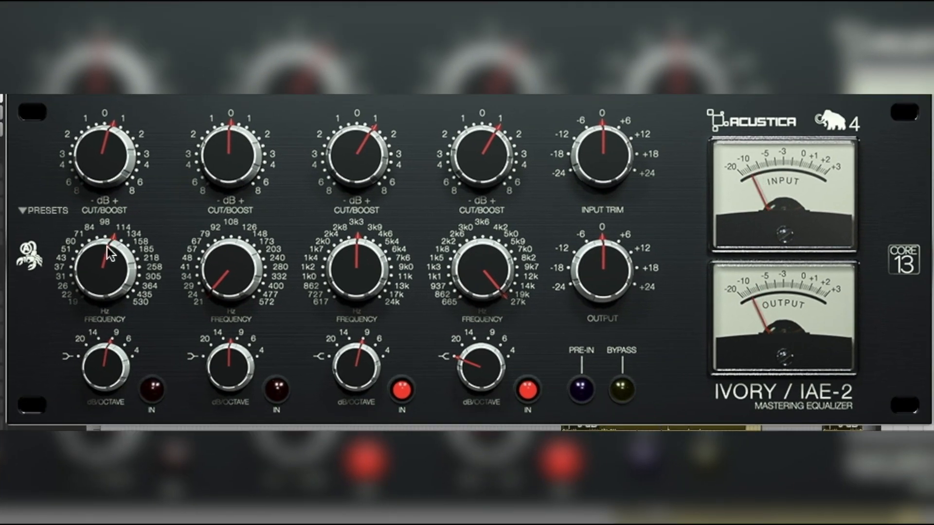
# - Switch in the first band as a shelf between 60 and 71 Hz, boosted about 1.5 dB, and compare it against plug-in bypass
pyautogui.moveTo(108, 247); pyautogui.dragTo(97, 295)
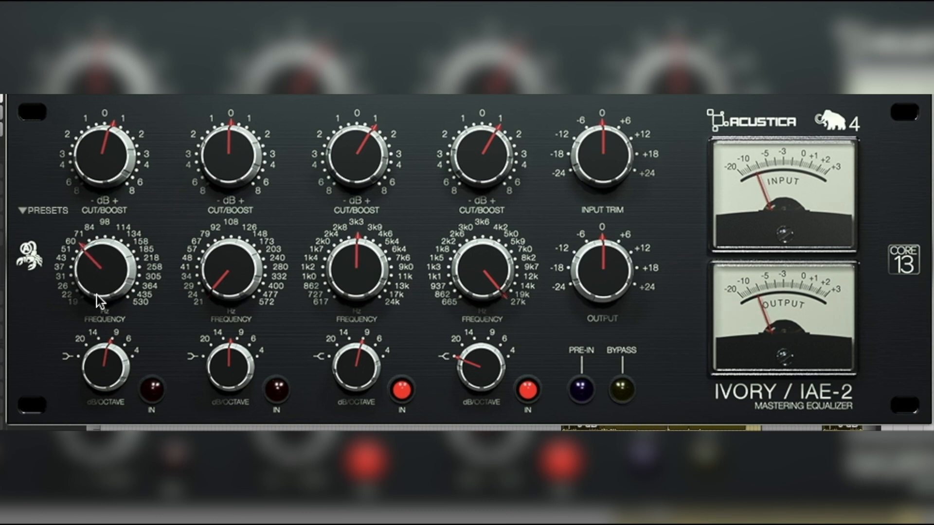
pyautogui.moveTo(113, 153); pyautogui.dragTo(113, 145)
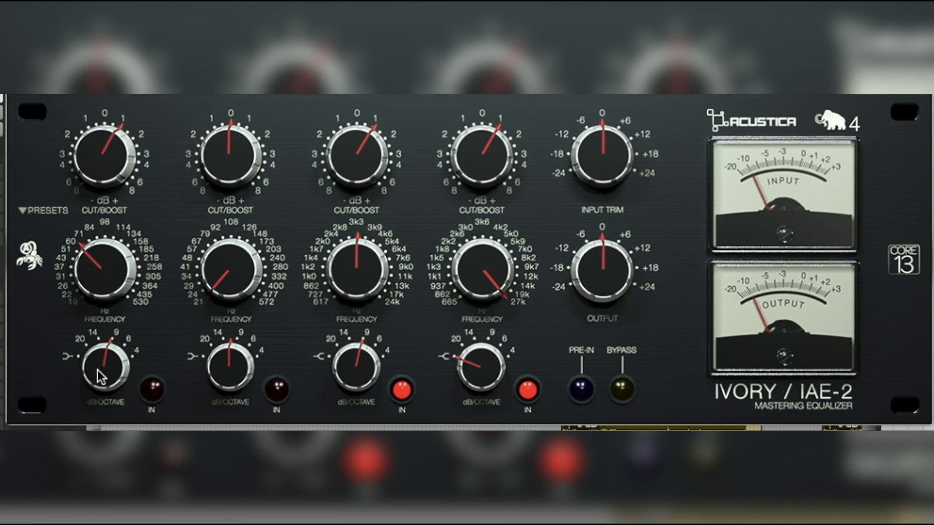
pyautogui.click(152, 388)
pyautogui.moveTo(107, 374); pyautogui.dragTo(122, 416)
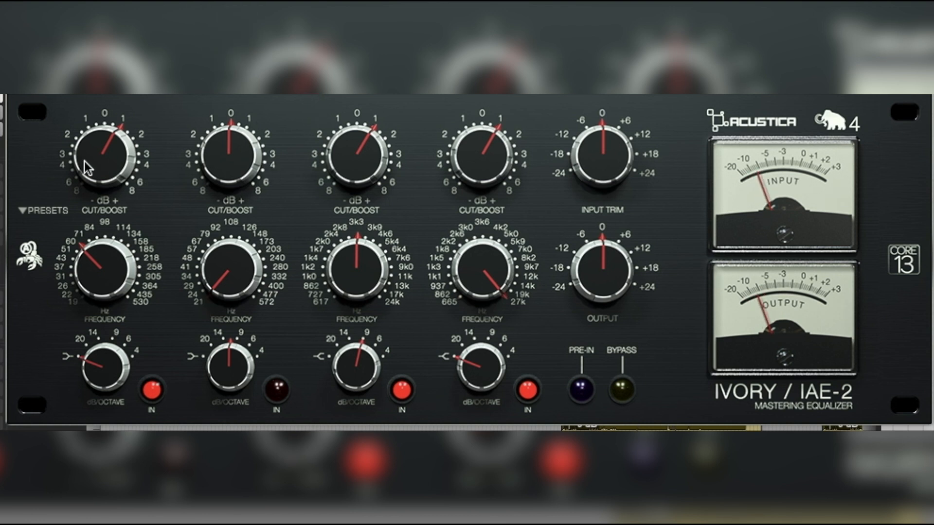
pyautogui.moveTo(83, 161); pyautogui.dragTo(84, 155)
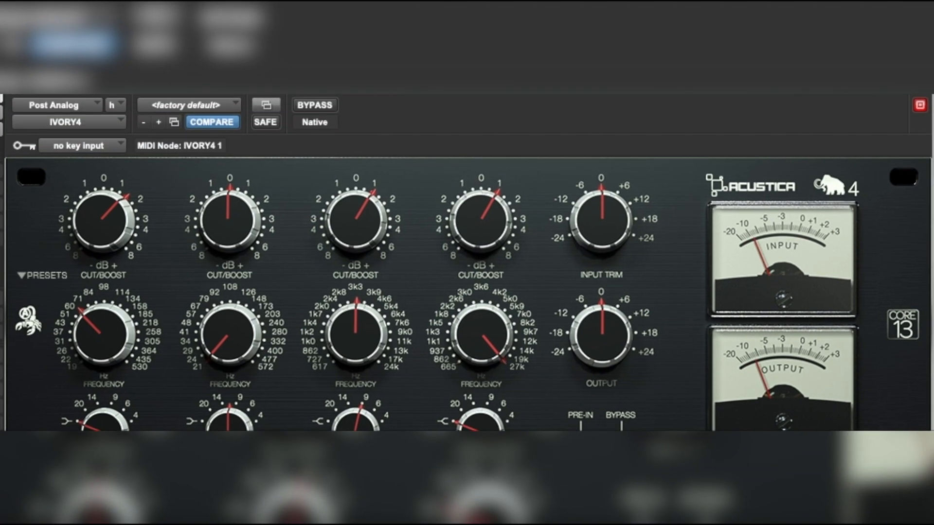
pyautogui.click(316, 108)
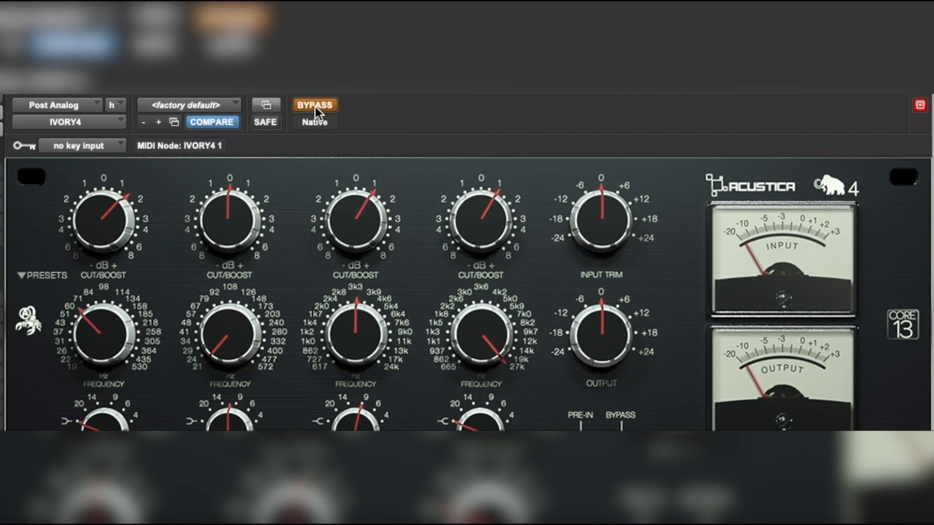
pyautogui.click(316, 106)
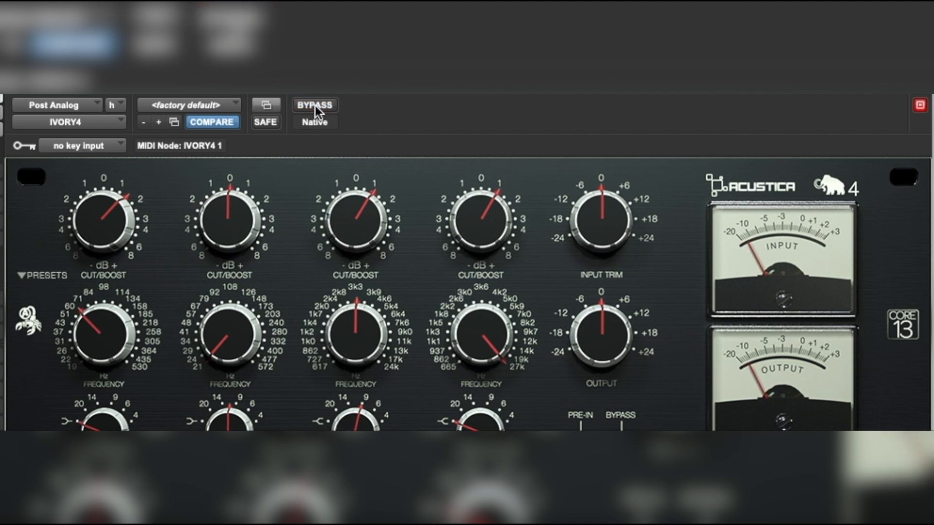
# - Set the first band's slope between 14 and 9 dB/octave and compare the EQ repeatedly against plug-in bypass
pyautogui.moveTo(93, 428); pyautogui.dragTo(123, 364)
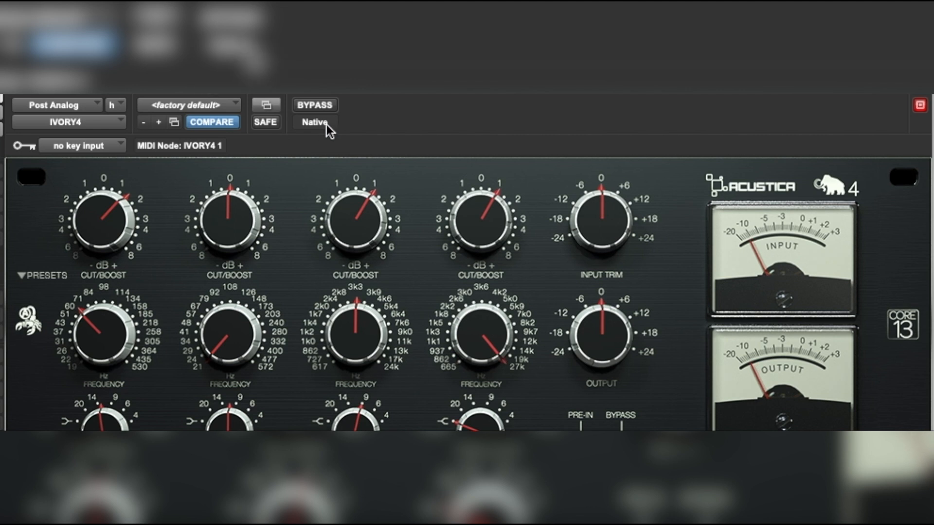
pyautogui.click(322, 102)
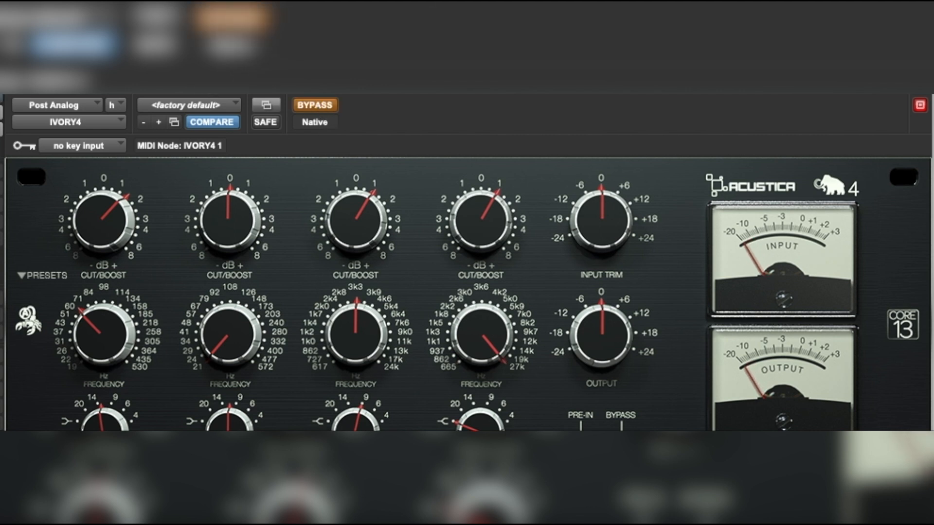
pyautogui.click(310, 105)
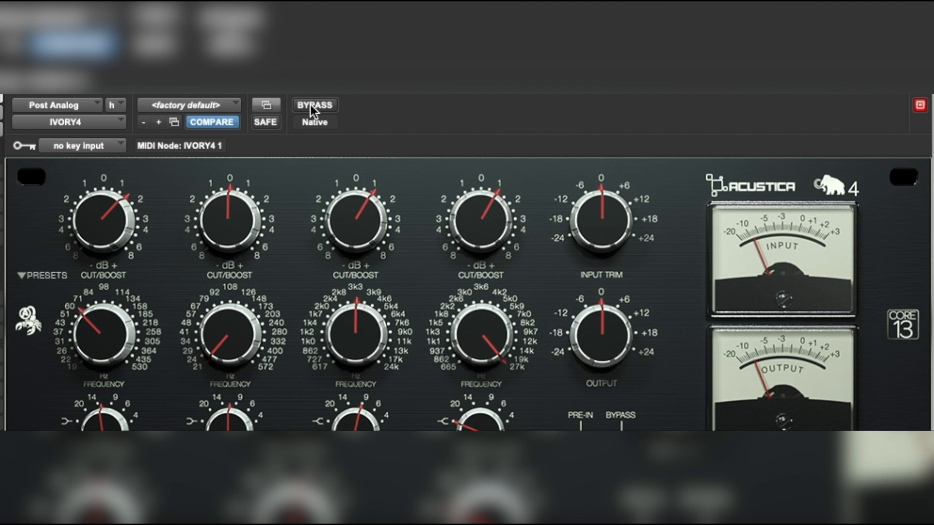
pyautogui.click(310, 104)
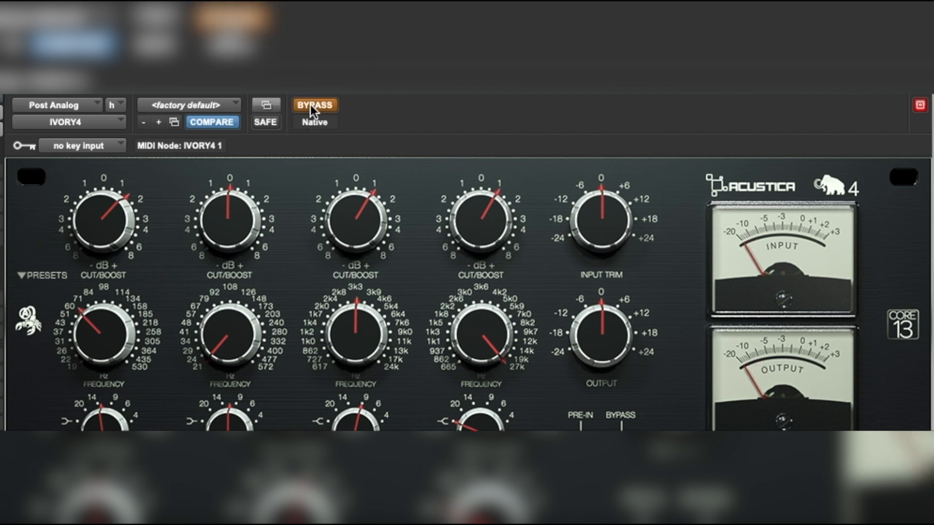
pyautogui.click(310, 105)
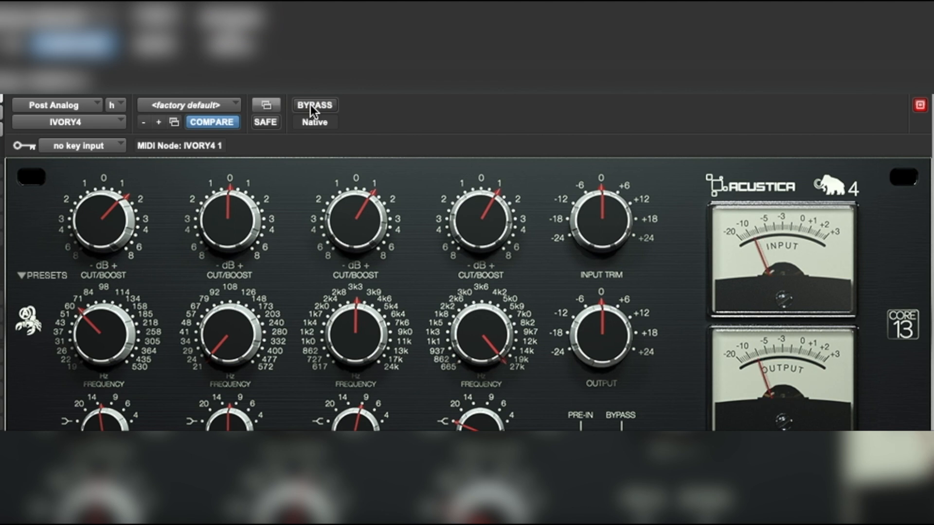
pyautogui.click(311, 104)
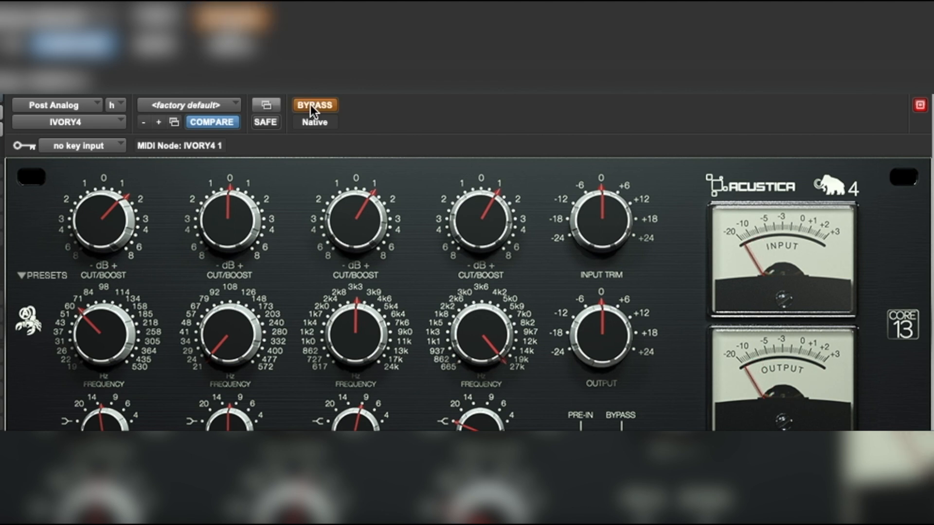
# - Compare the current EQ settings once more by toggling the whole plug-in between bypassed and active
pyautogui.click(310, 104)
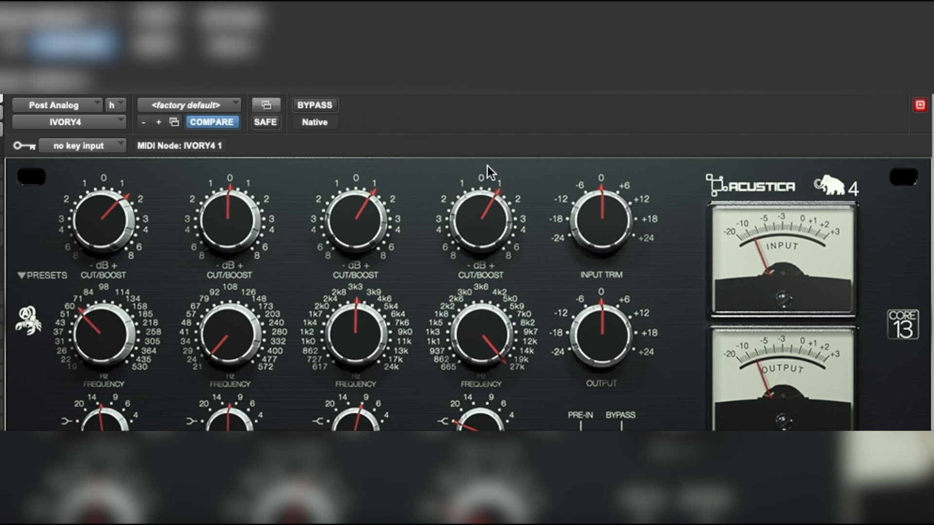
pyautogui.click(319, 105)
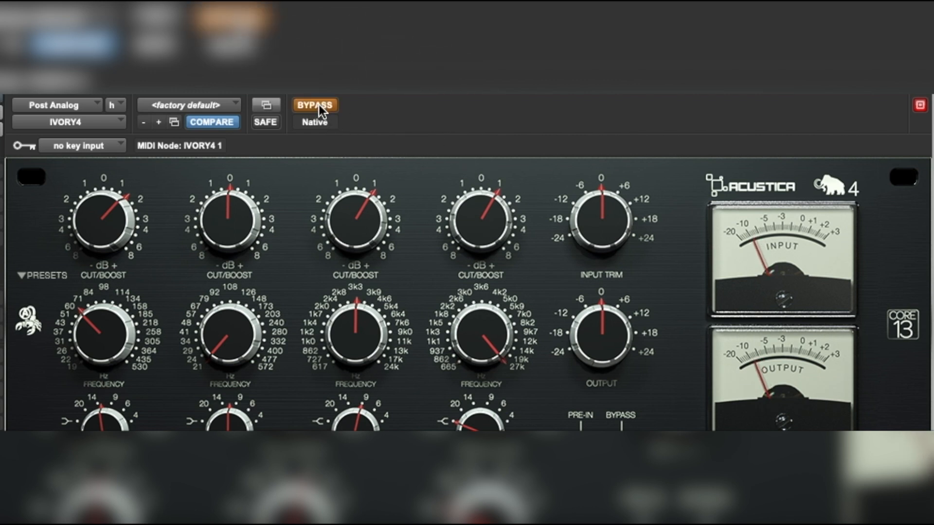
pyautogui.click(319, 105)
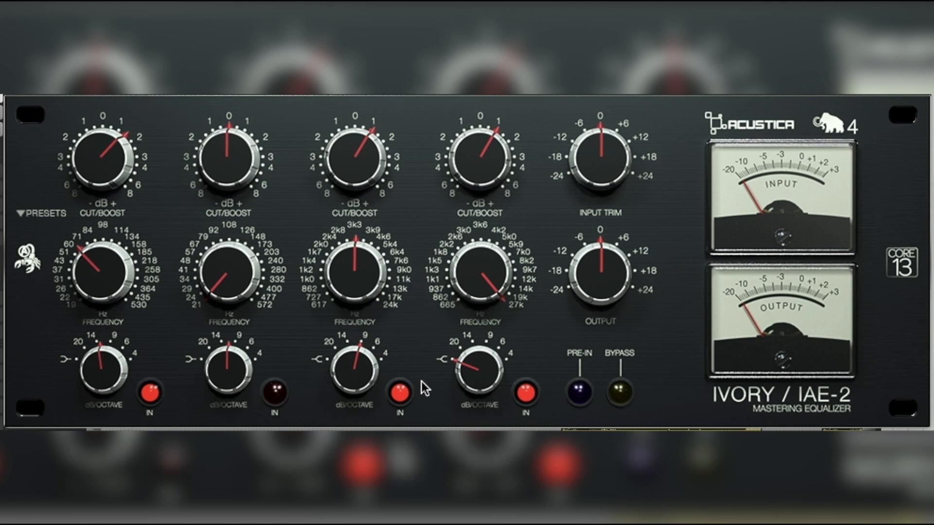
# - Switch out the first, third and fourth bands and return their gains to about 0 dB
pyautogui.click(401, 392)
pyautogui.click(526, 392)
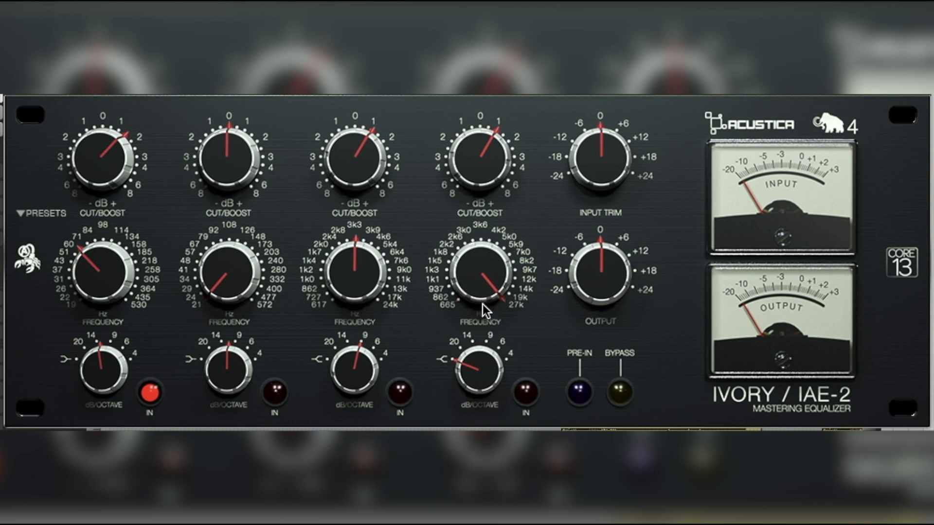
pyautogui.moveTo(473, 159); pyautogui.dragTo(472, 177)
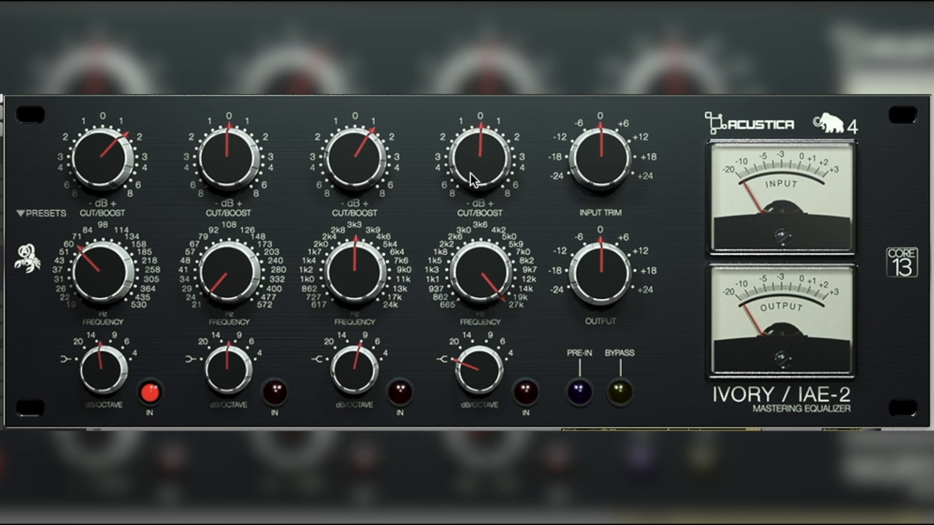
pyautogui.moveTo(371, 153); pyautogui.dragTo(349, 165)
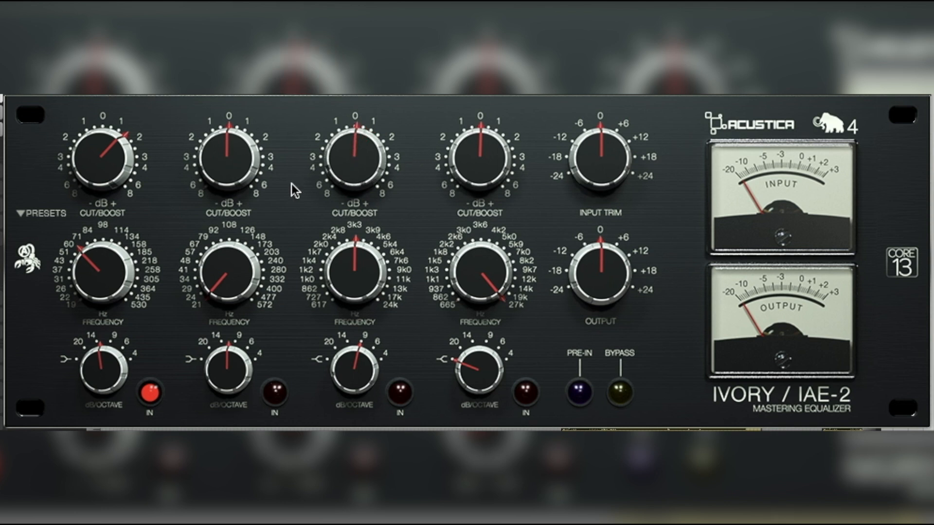
pyautogui.moveTo(81, 154); pyautogui.dragTo(81, 171)
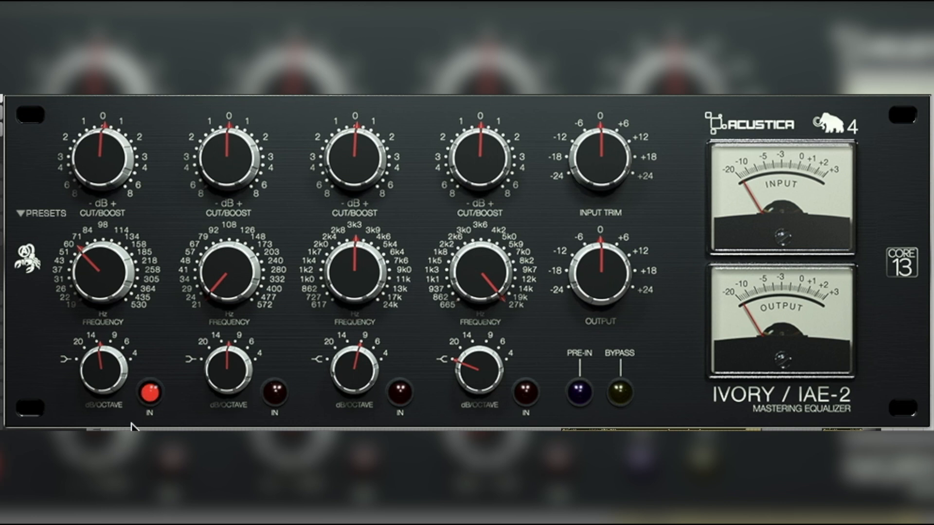
pyautogui.click(148, 392)
# - Set the first band's slope to about 4 dB/octave and the third band's frequency to about 24k, and trim the fourth band's gain to 0 dB
pyautogui.moveTo(71, 386)
pyautogui.mouseDown()
pyautogui.moveTo(80, 372)
pyautogui.moveTo(74, 396)
pyautogui.mouseUp()
pyautogui.moveTo(319, 253); pyautogui.dragTo(415, 148)
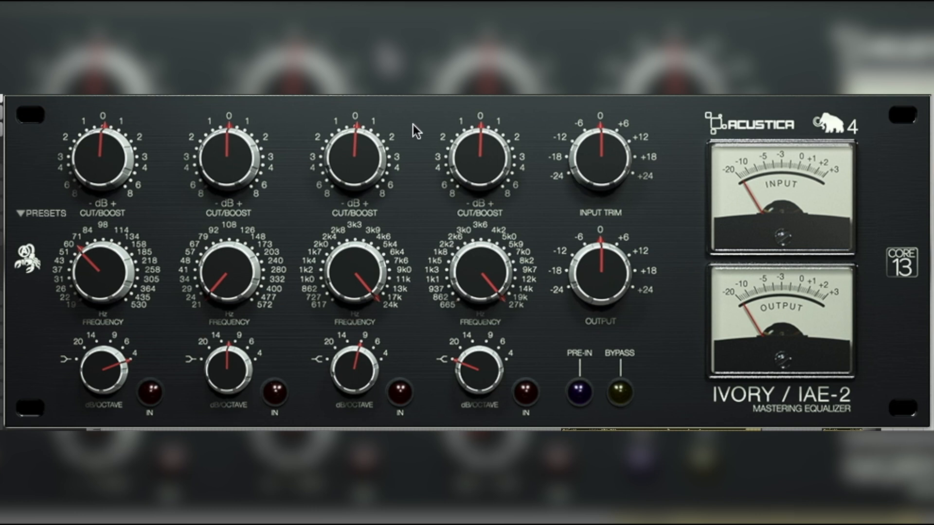
pyautogui.moveTo(465, 167); pyautogui.dragTo(462, 165)
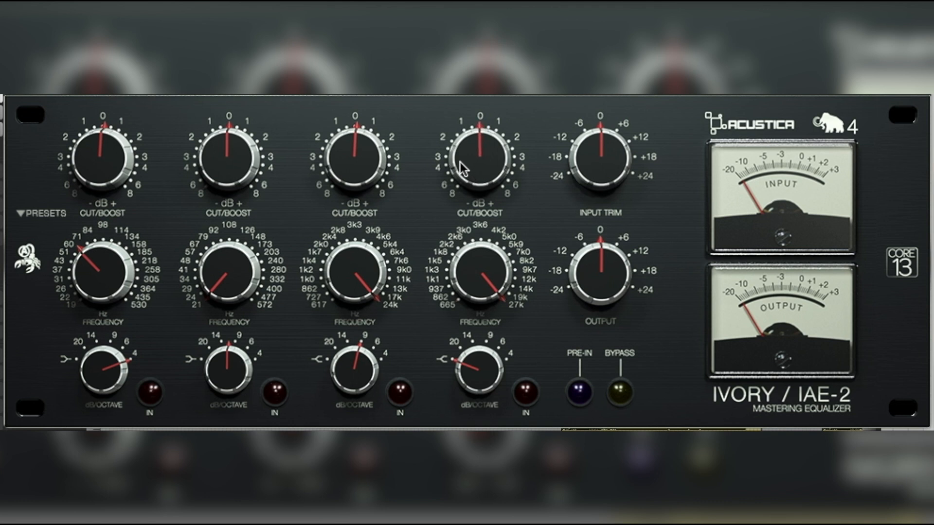